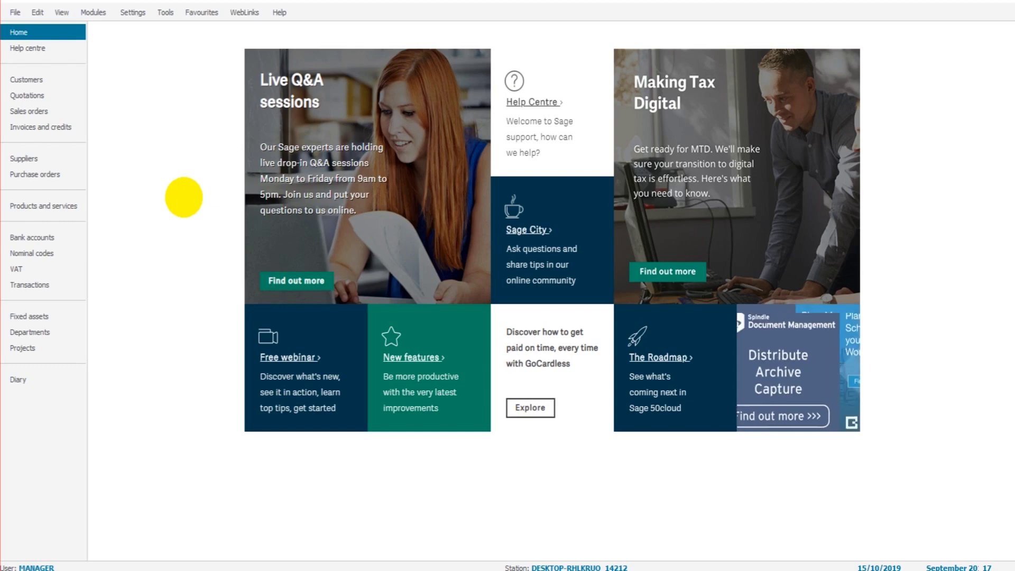
Step: Switch to the bookkeeping website in Chrome and open the FREE STUFF courses overview page
click(197, 334)
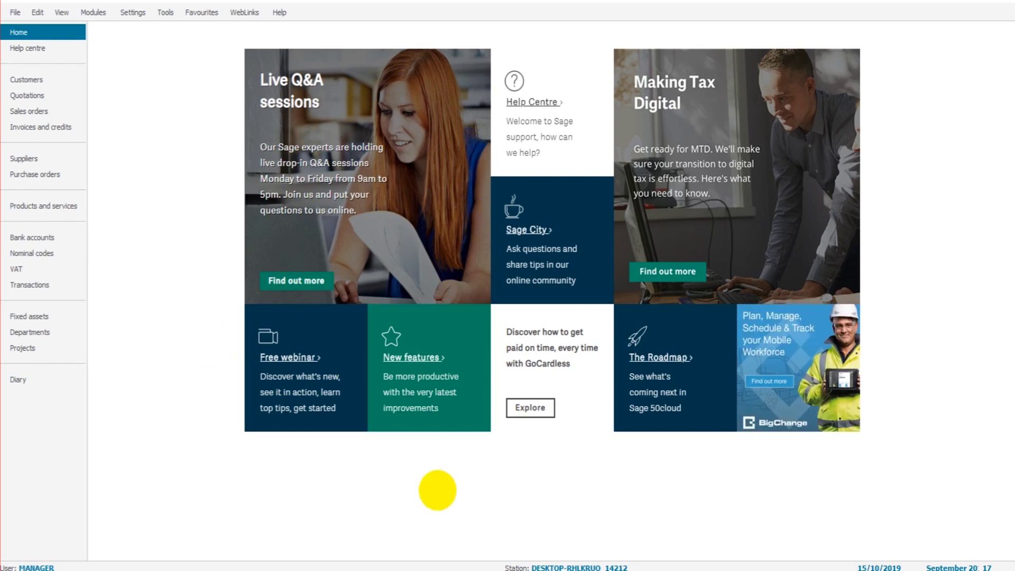
click(453, 568)
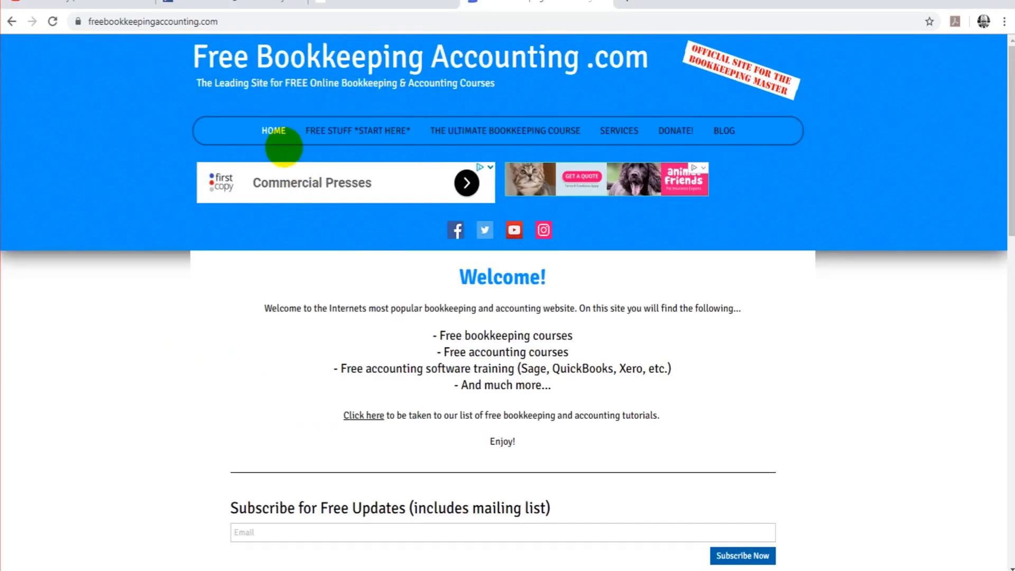
click(352, 130)
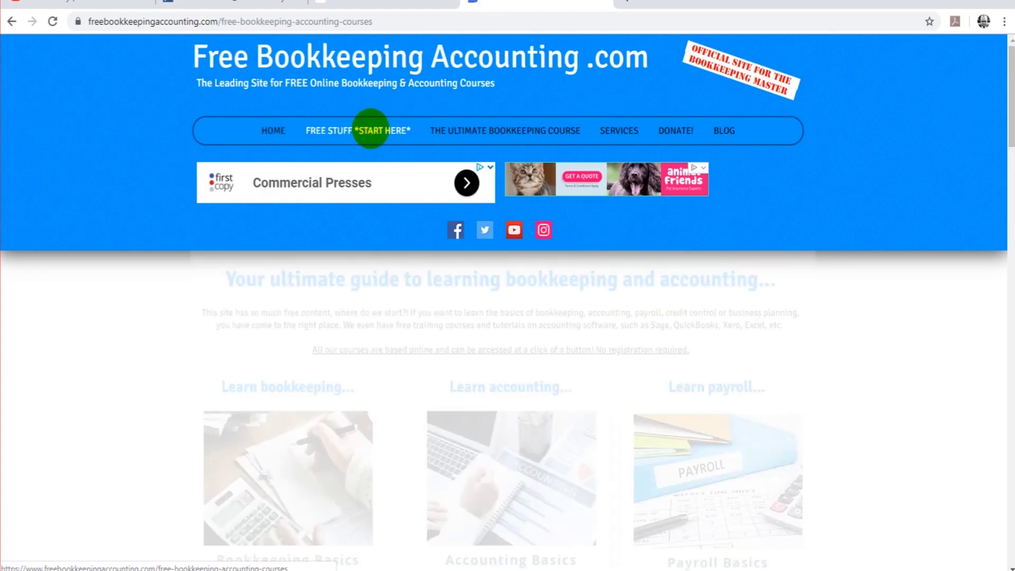
scroll(367, 126, down, 15)
scroll(414, 167, down, 4)
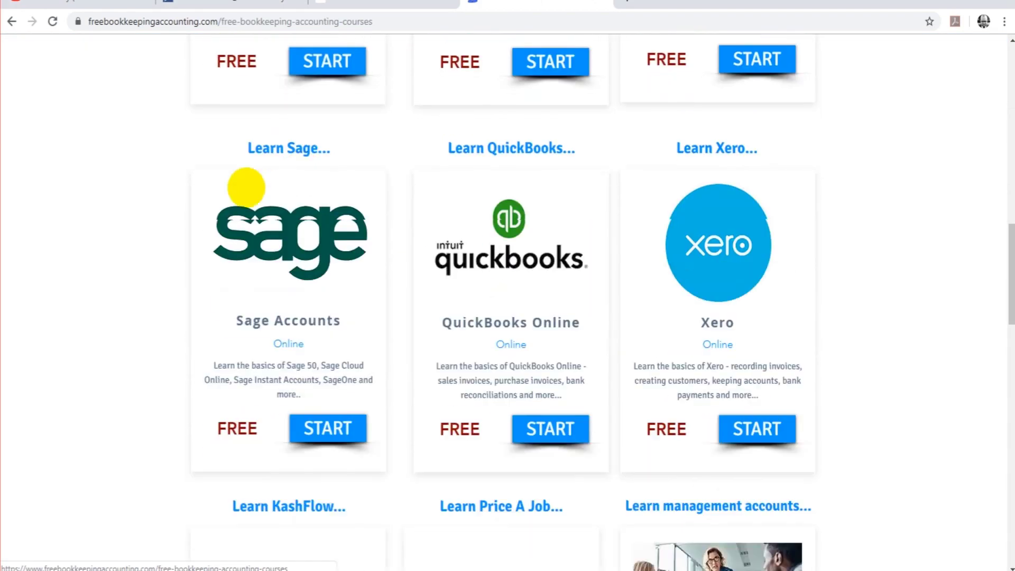
Step: Open the Free Sage Training Courses page and scroll to its Sage 50Cloud tutorial list
click(311, 421)
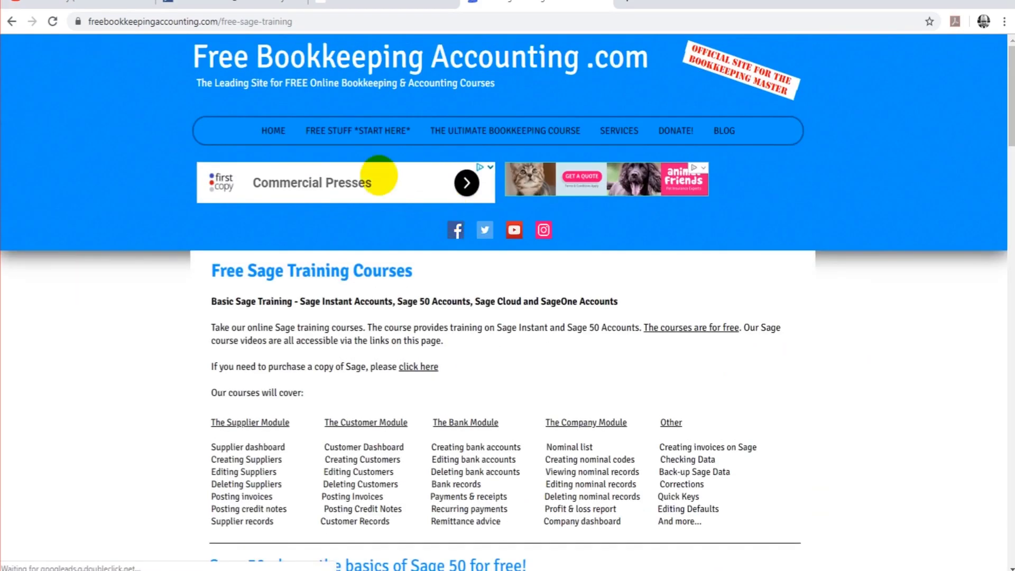
scroll(381, 170, down, 16)
scroll(346, 175, down, 20)
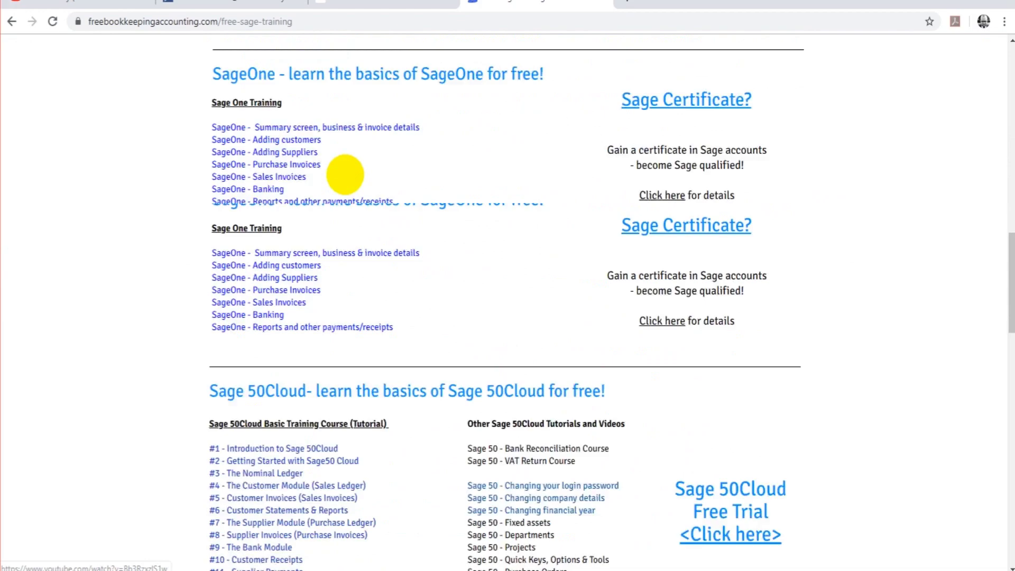
scroll(344, 175, down, 9)
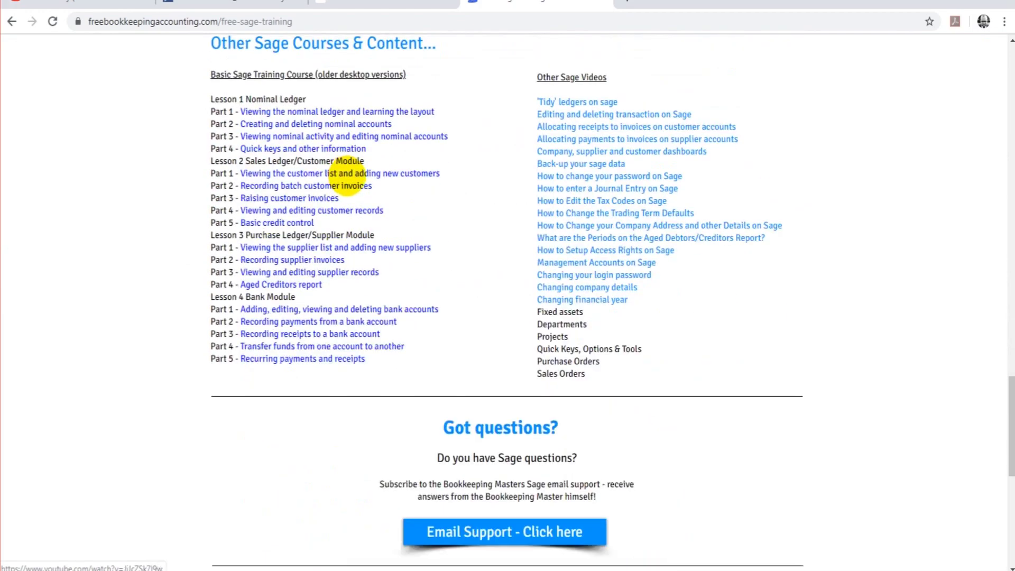
scroll(374, 185, up, 10)
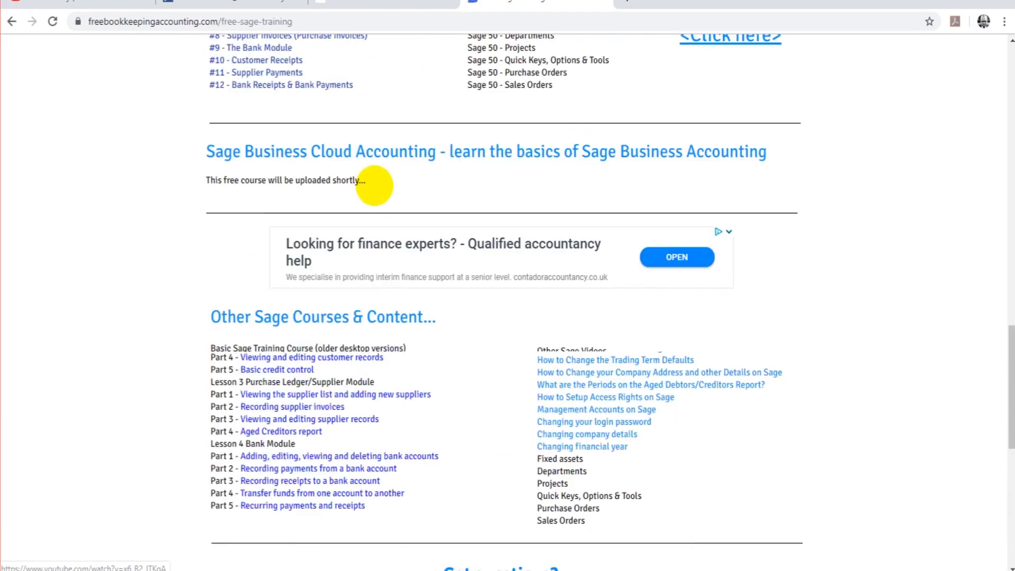
scroll(376, 196, up, 5)
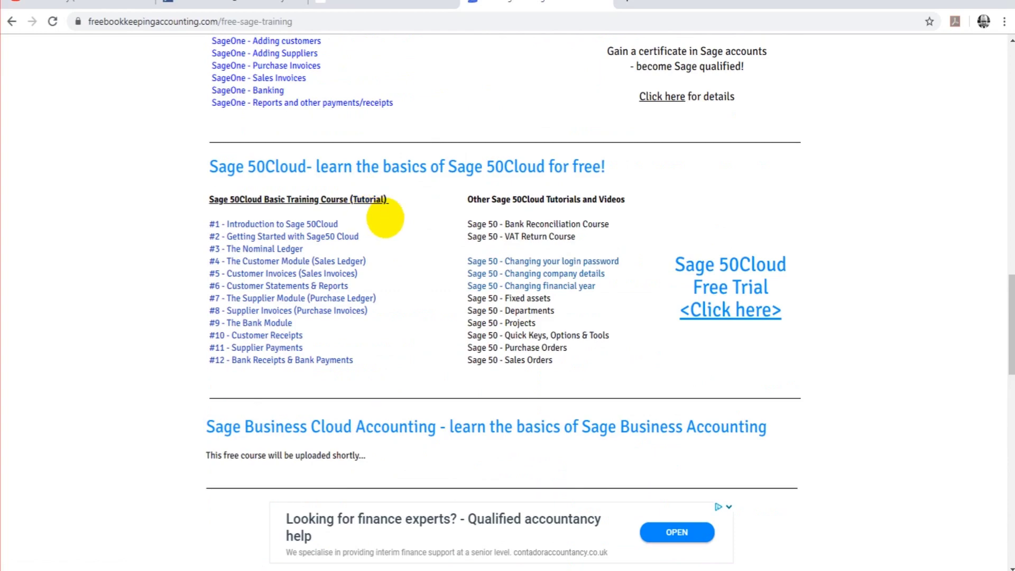
scroll(412, 214, up, 4)
scroll(444, 211, down, 4)
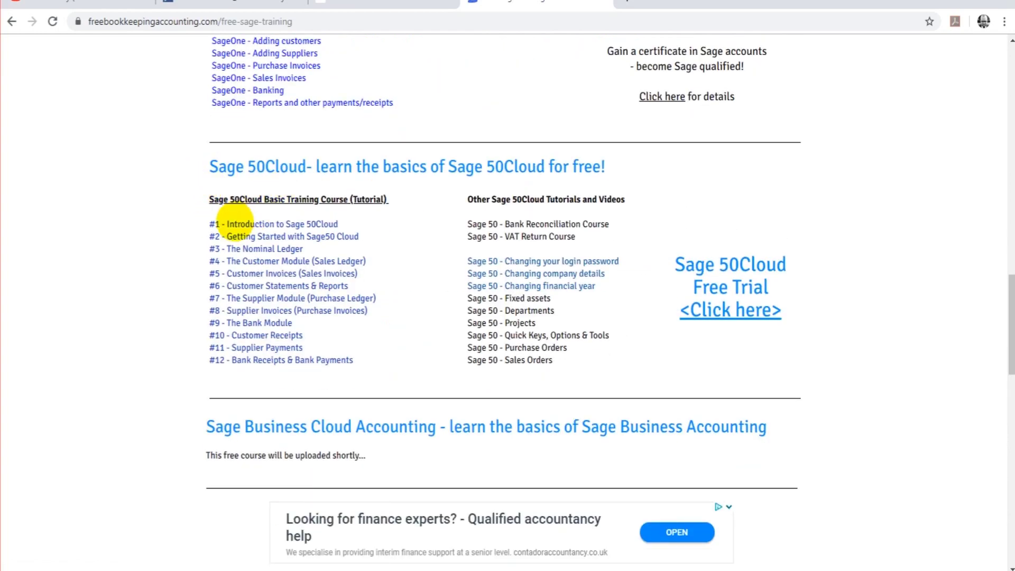
Step: Highlight the twelve Sage 50Cloud course titles, then browse the Sage Instant and SageOne sections
drag(202, 219, 376, 370)
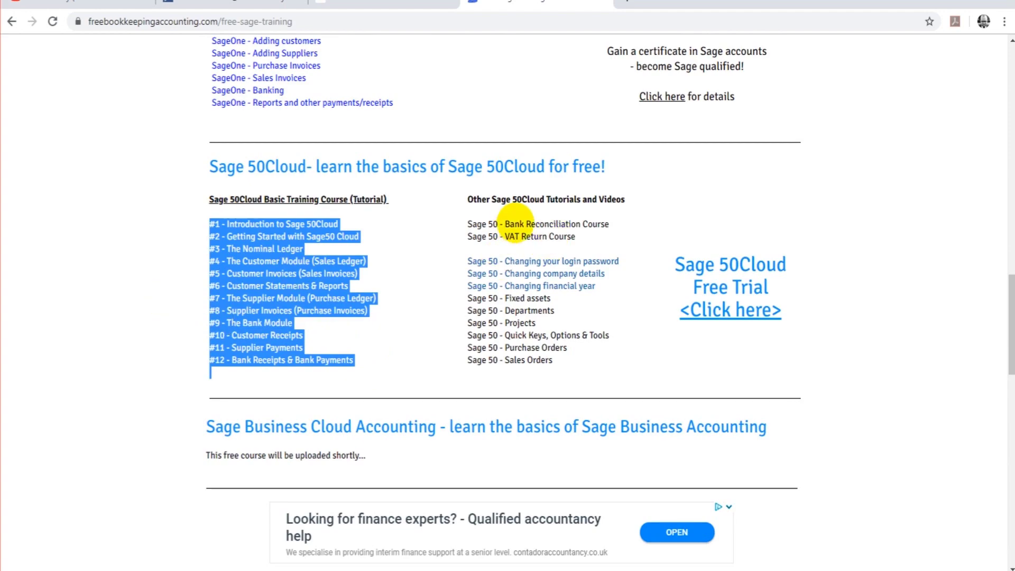
click(502, 225)
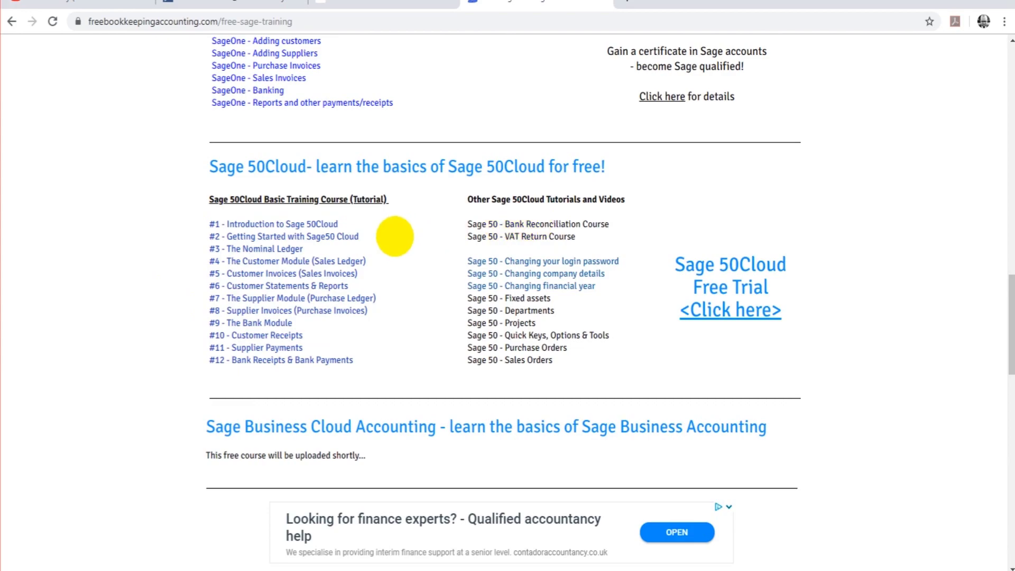
scroll(391, 238, down, 15)
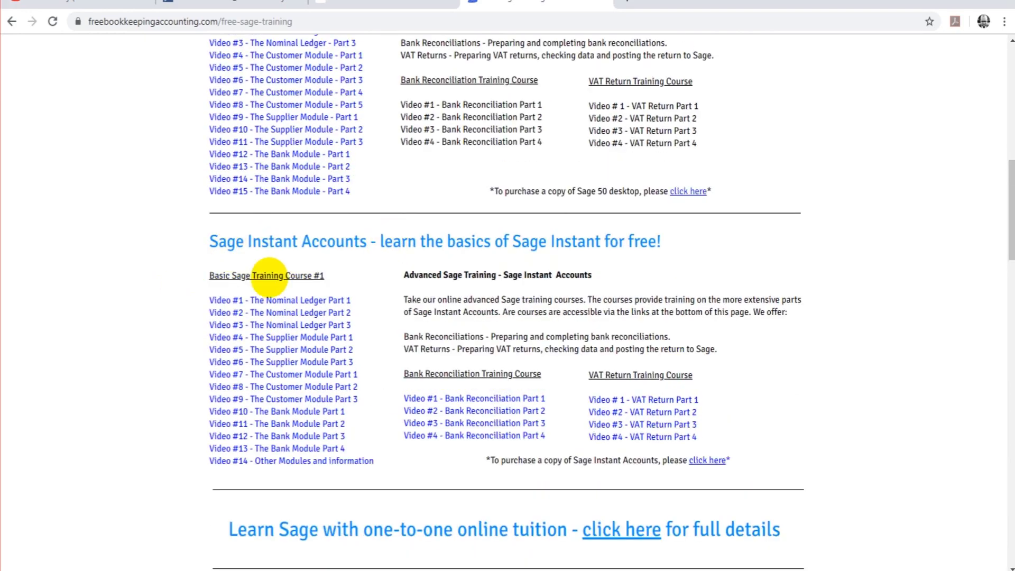
scroll(271, 280, up, 5)
scroll(269, 201, down, 12)
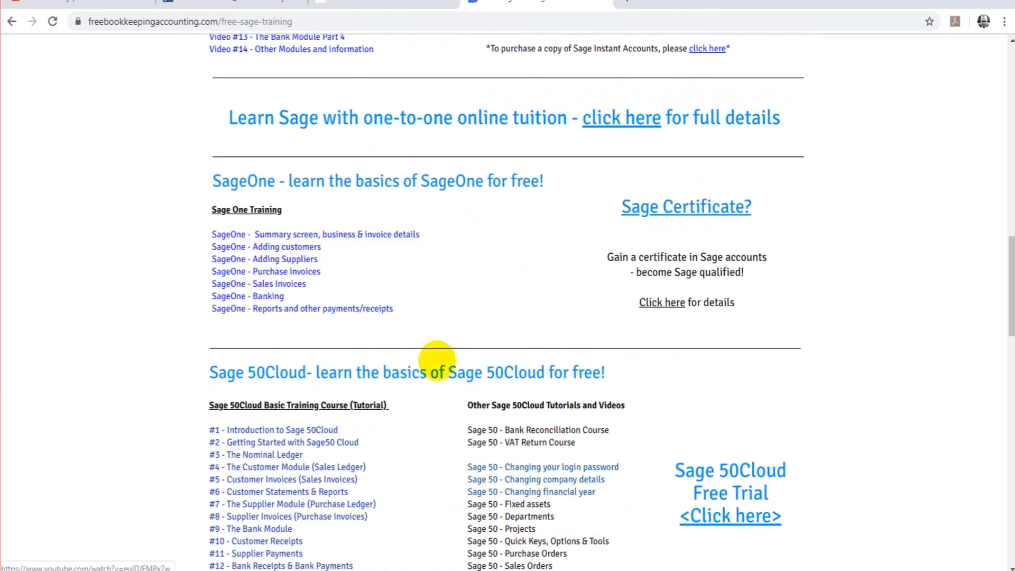
scroll(343, 317, up, 5)
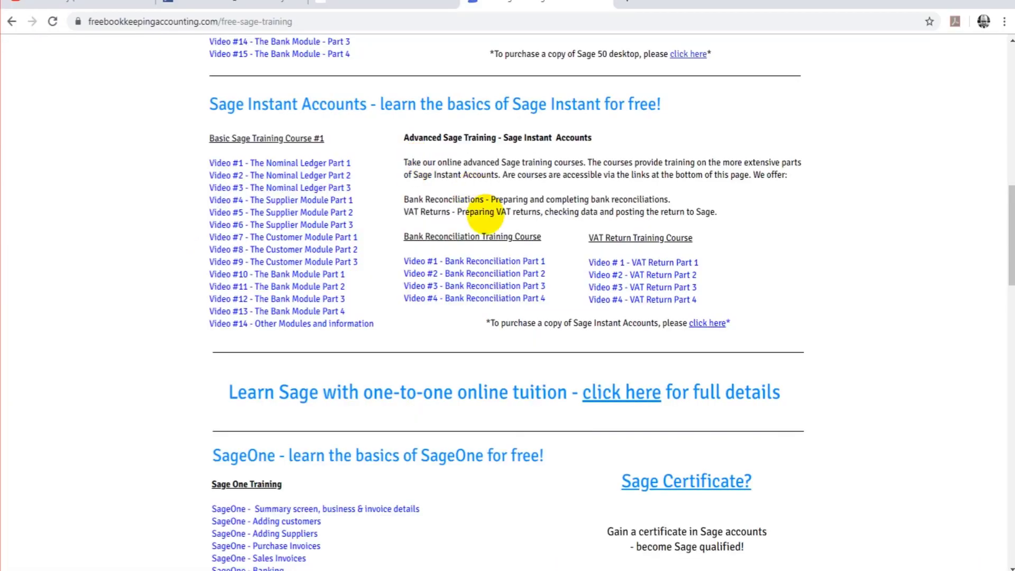
scroll(497, 225, up, 10)
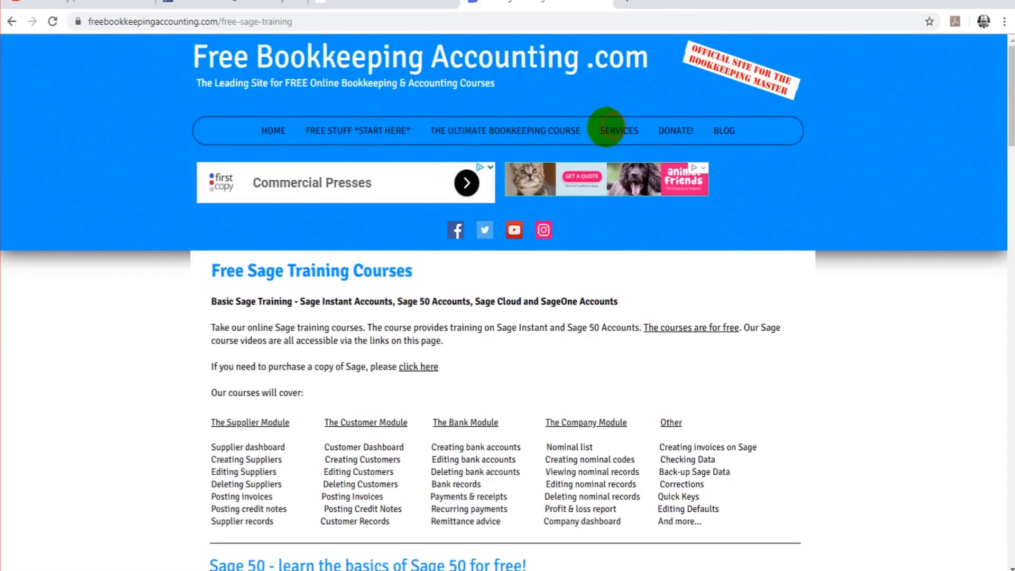
click(620, 130)
scroll(310, 380, down, 6)
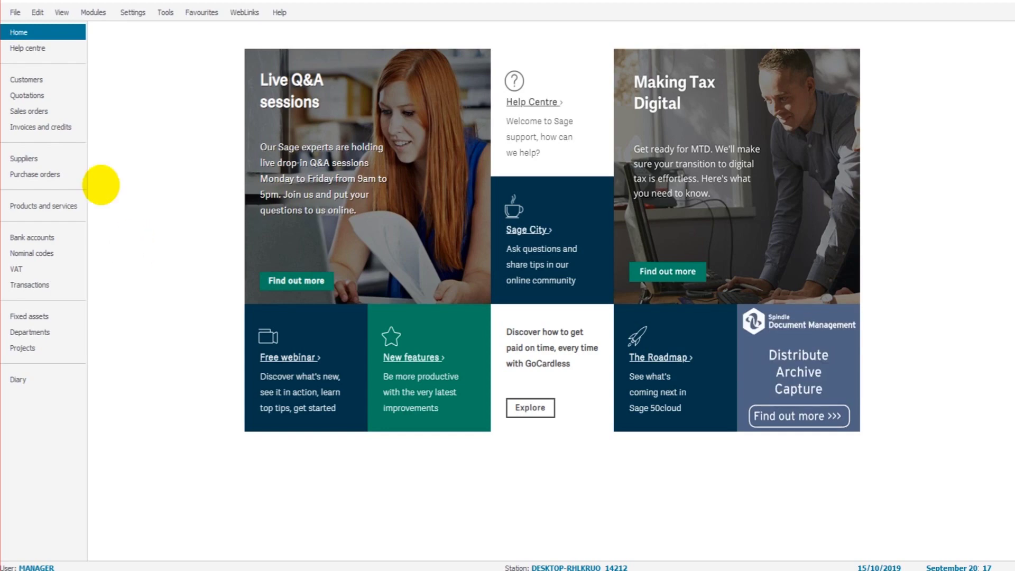
Step: Show the Suppliers list, holding XYZ Supplies with a 280.00 balance and 5000.00 credit limit
click(61, 157)
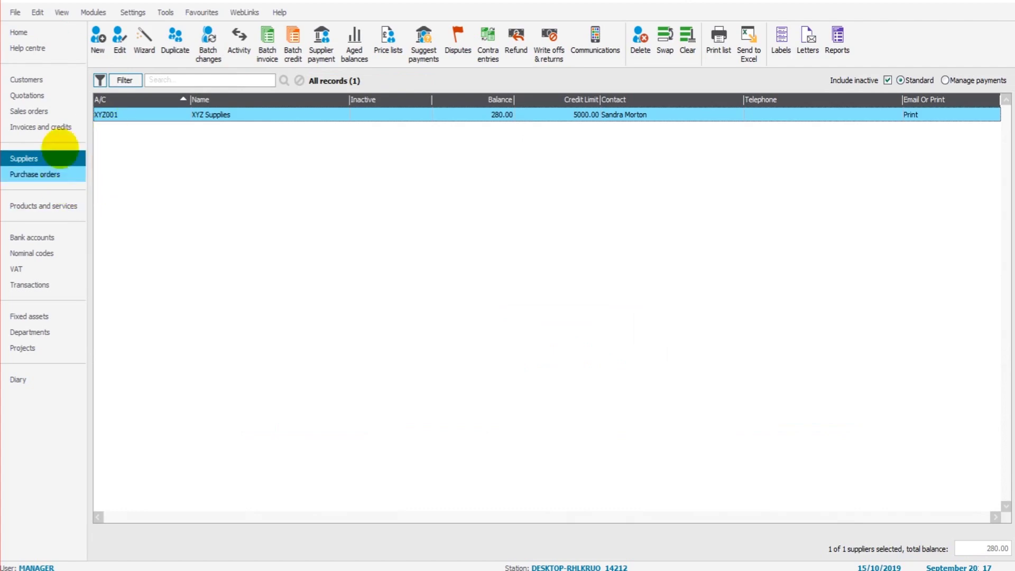
Step: Open the Bank accounts list, showing Bank Current Account at 290.20
click(45, 236)
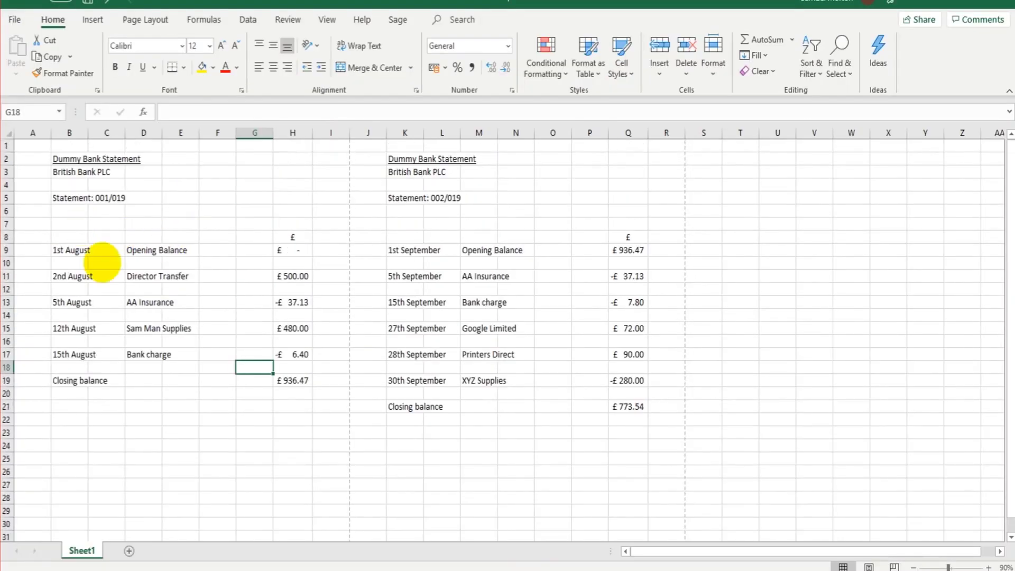
click(62, 253)
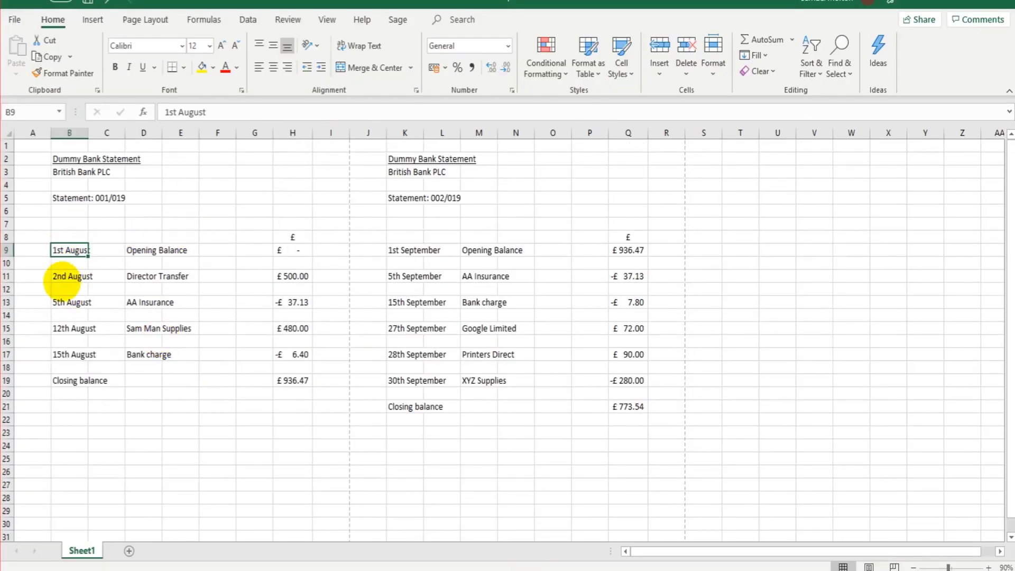
click(61, 328)
click(60, 355)
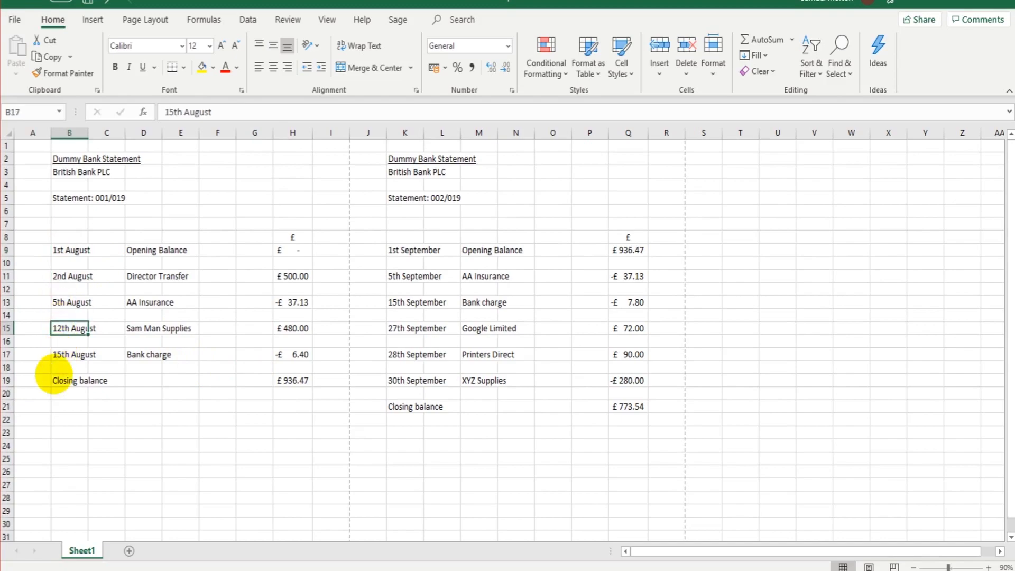
key(Down)
key(Down)
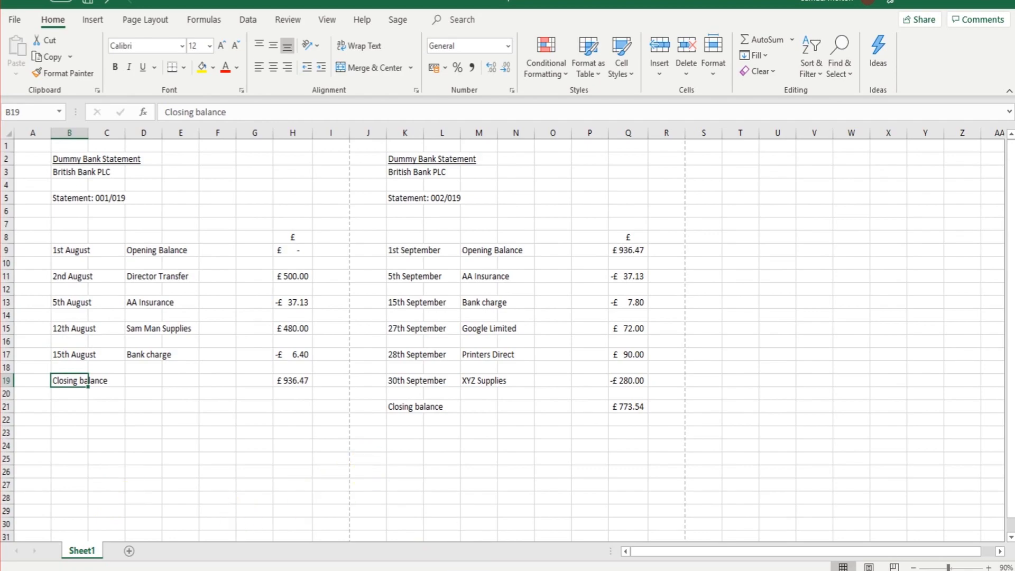
Step: Return to Sage's bank accounts list and select the Petty Cash and Company Credit Card rows
click(592, 520)
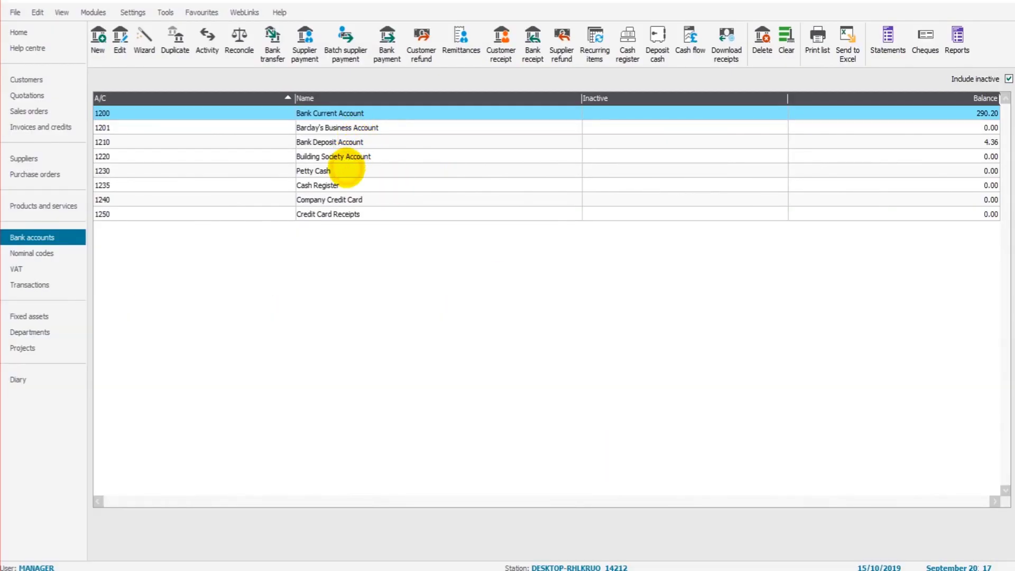
click(347, 171)
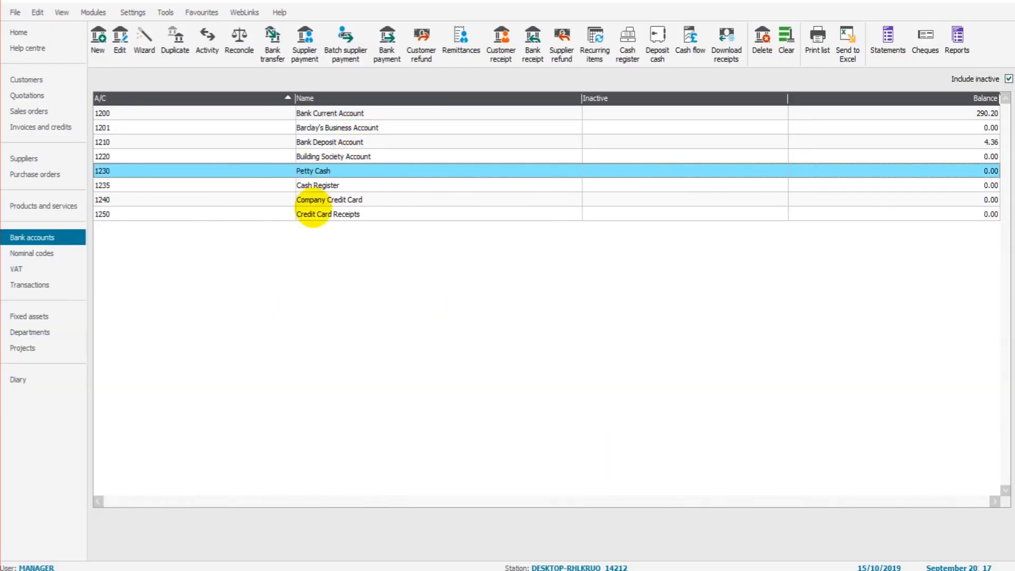
click(324, 202)
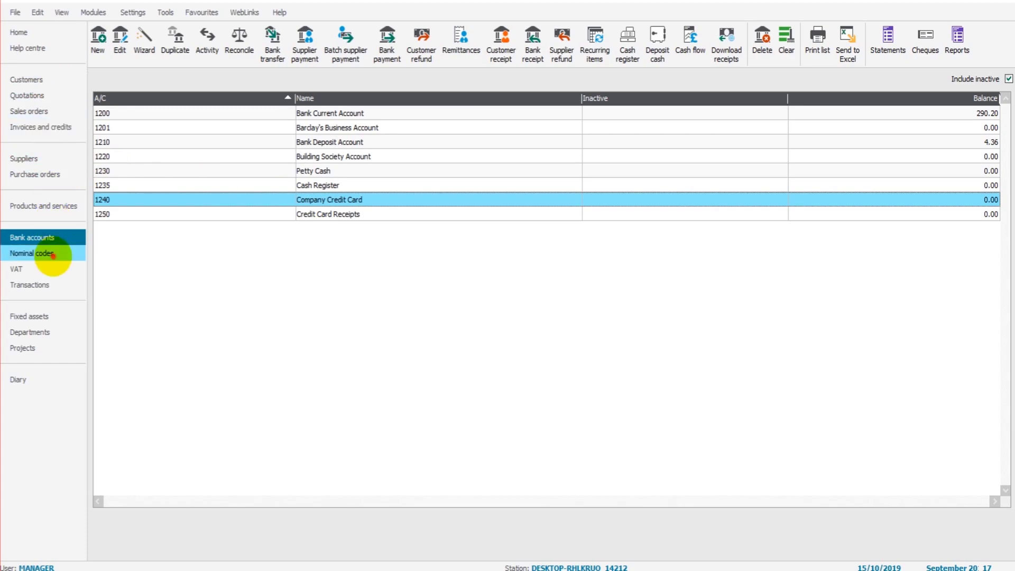
Step: Show the Nominal codes list of 172 records, with Debtors Control Account at 552.00 debit
click(57, 254)
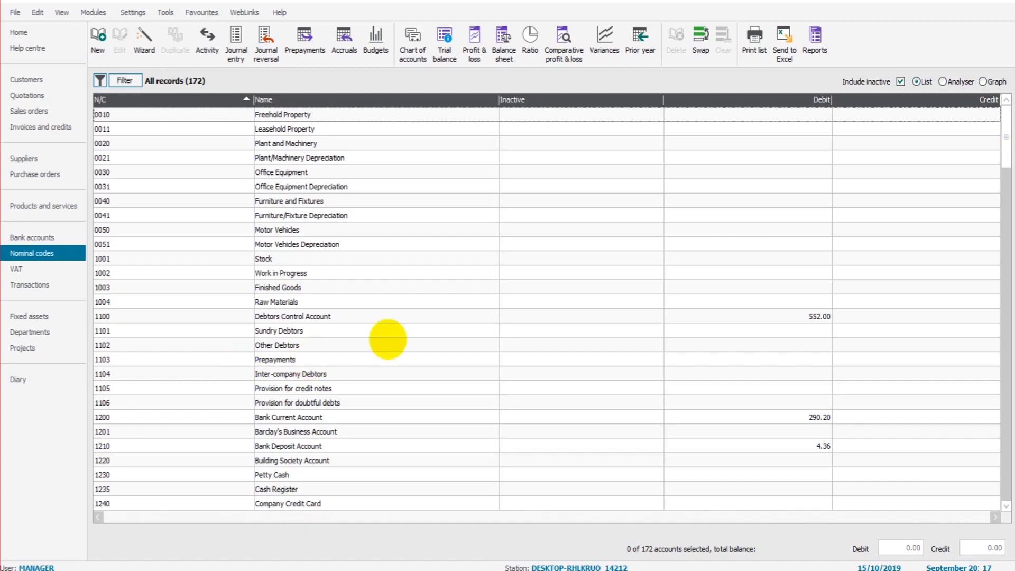
Step: Open and cancel a Company Credit Card reconciliation, then reselect Petty Cash and Company Credit Card
click(33, 238)
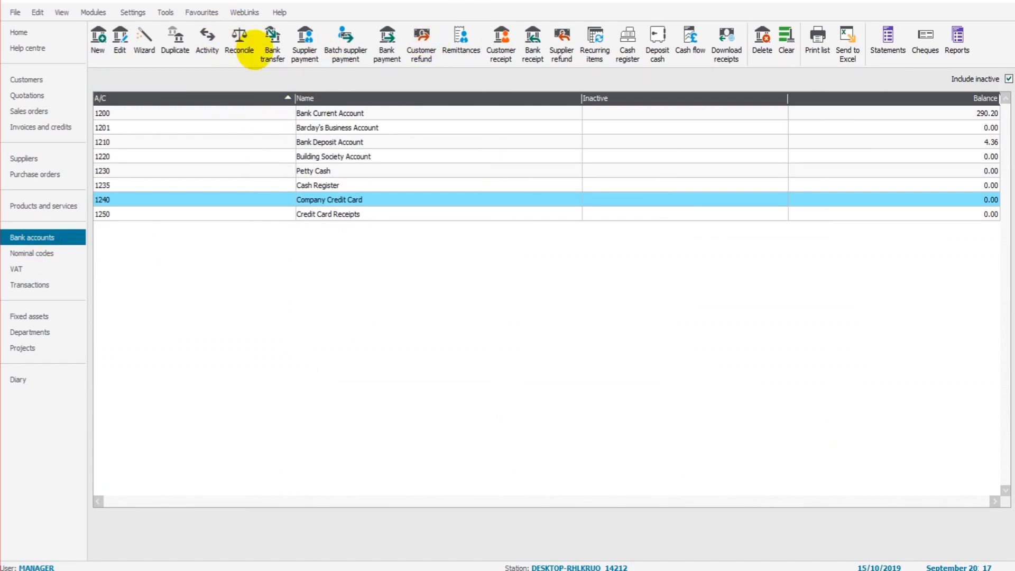
click(240, 40)
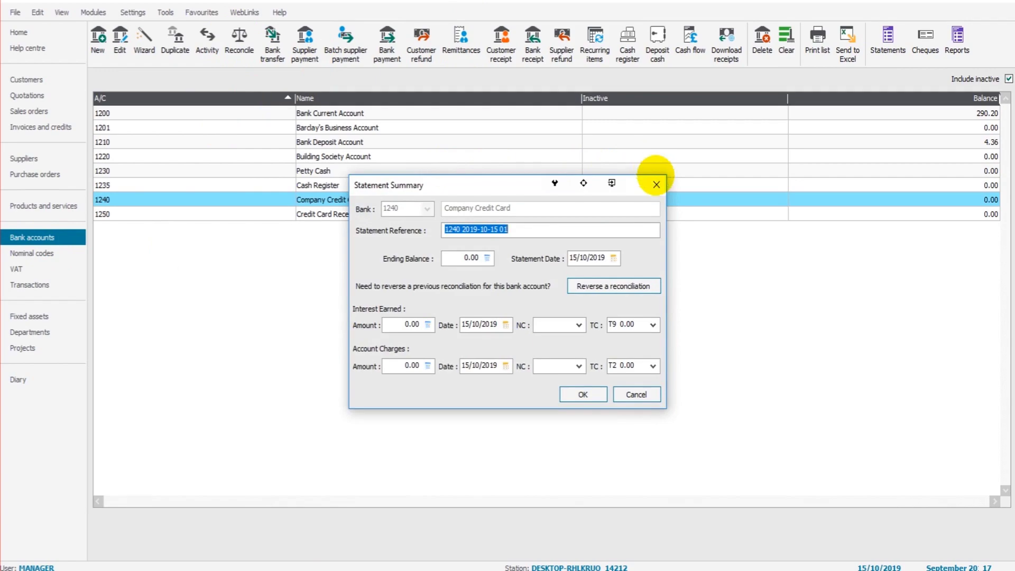
click(656, 183)
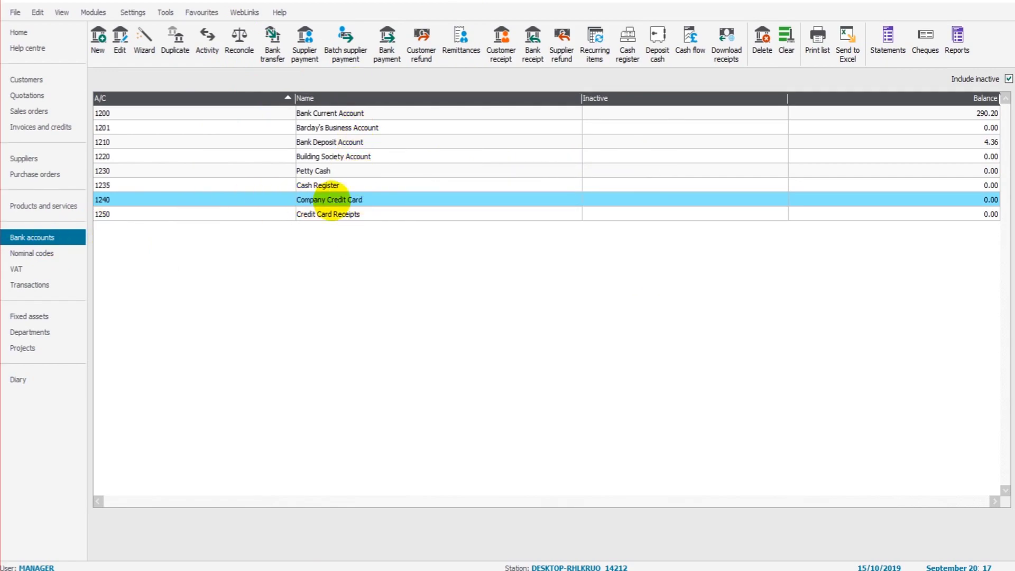
click(338, 170)
click(341, 203)
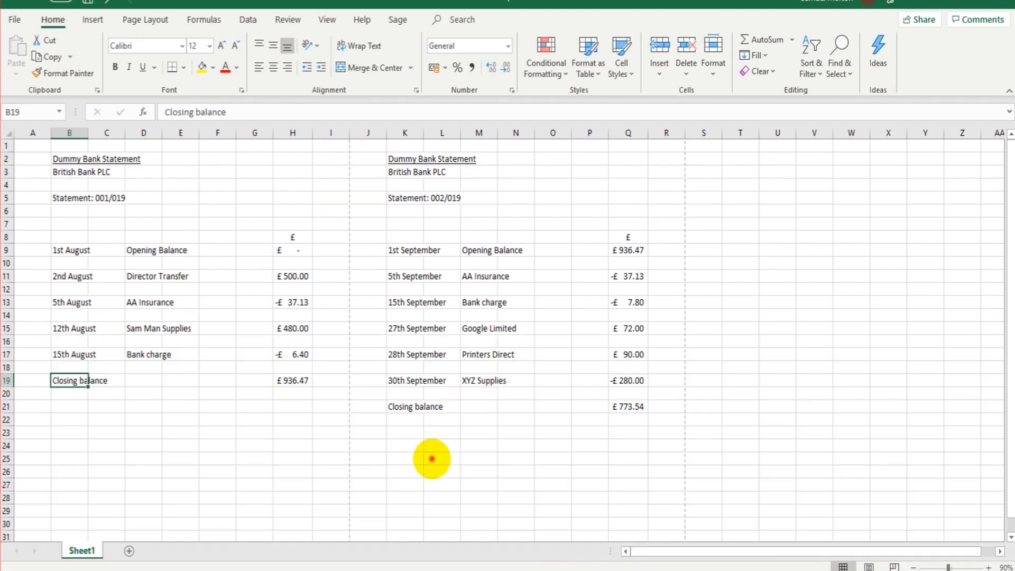
click(431, 457)
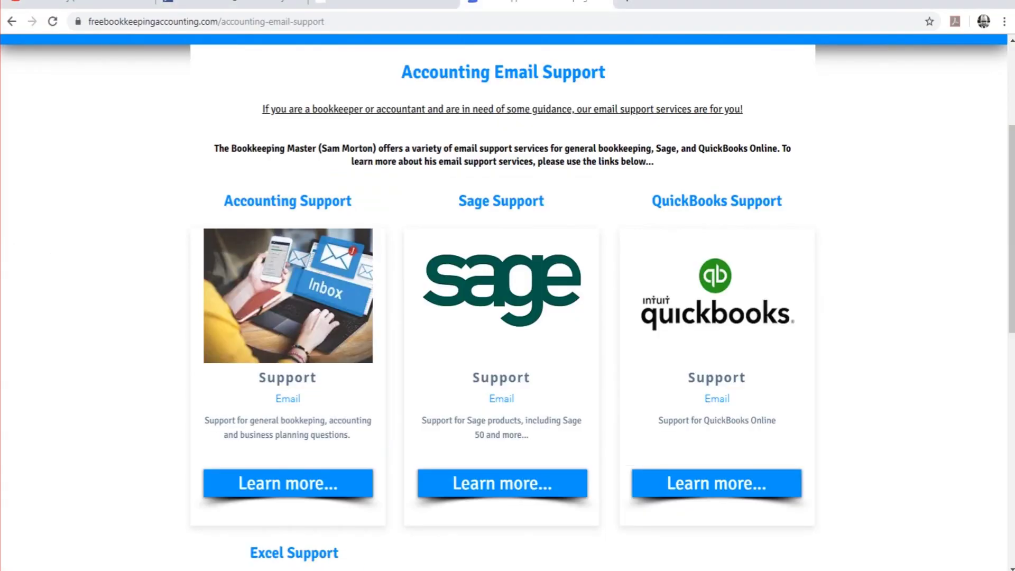
click(341, 112)
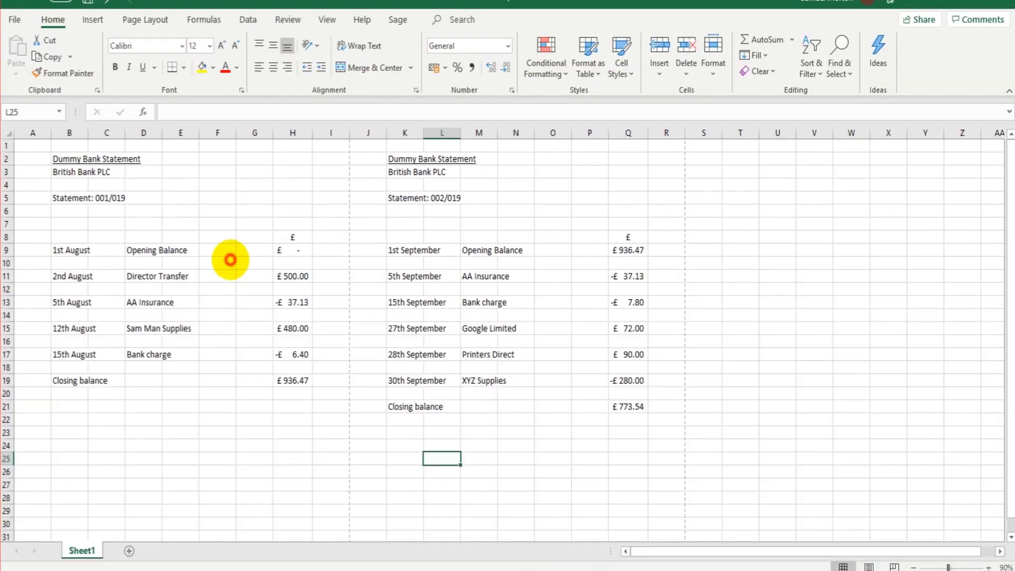
click(229, 259)
click(77, 200)
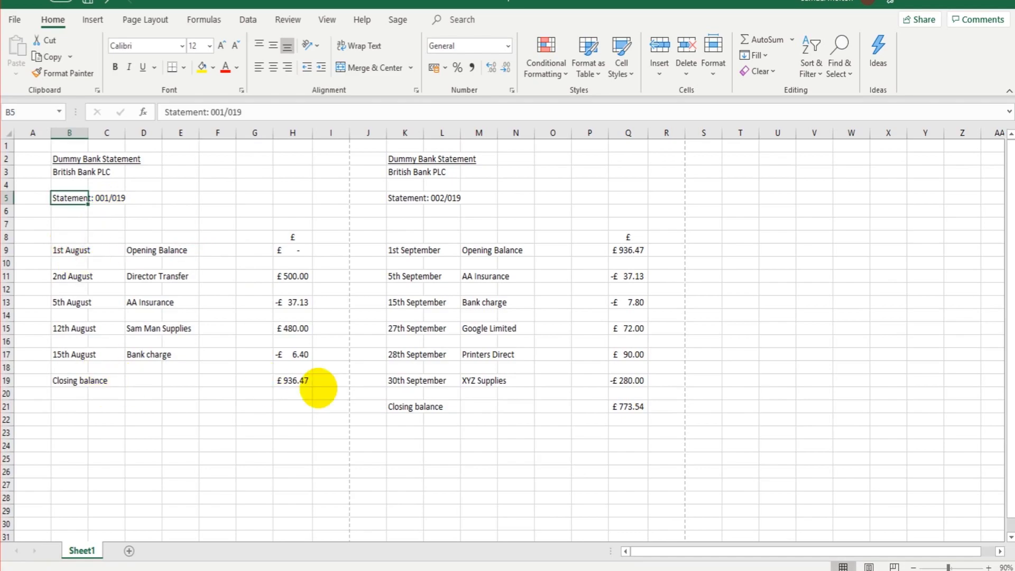
click(401, 470)
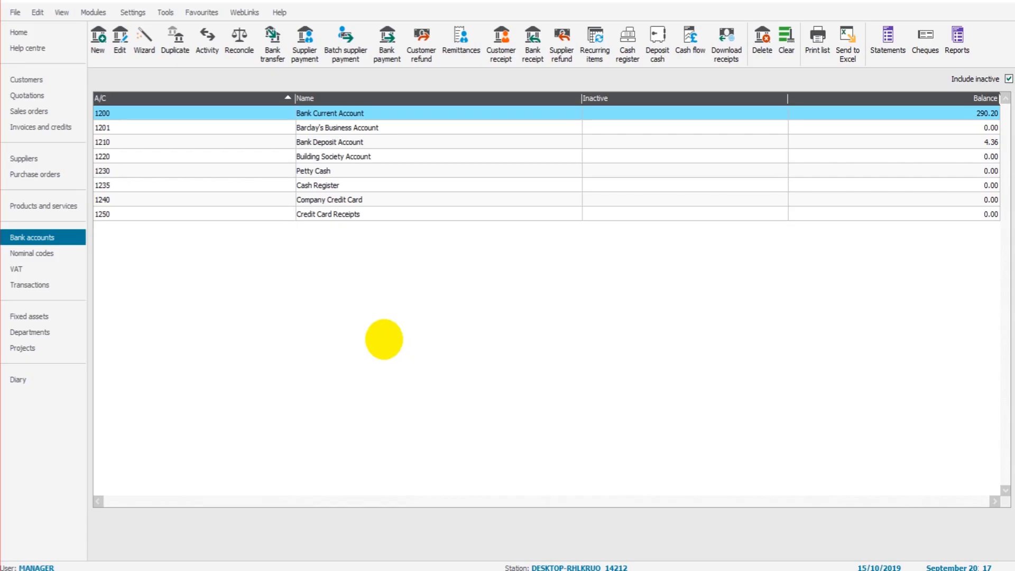
click(384, 339)
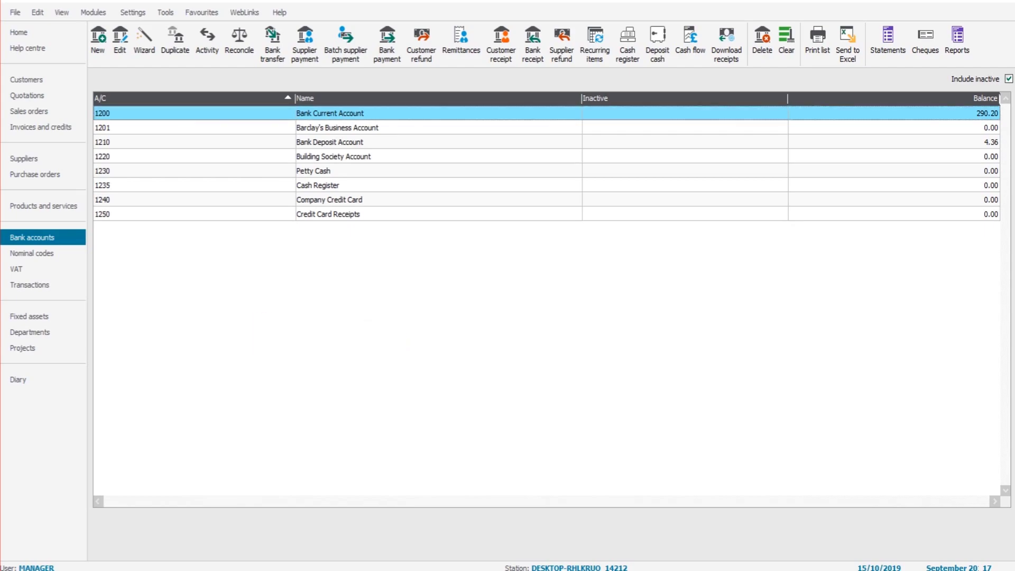